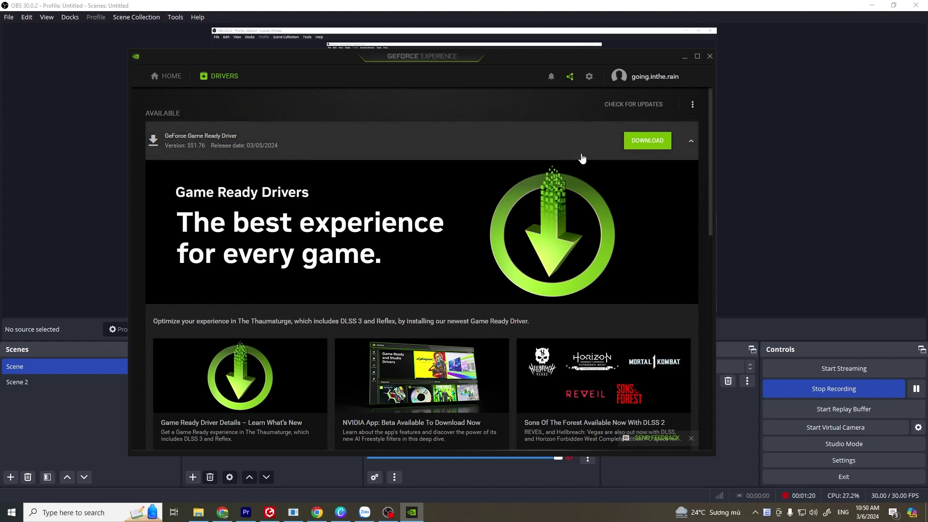
Step: Check for driver updates and start downloading GeForce Game Ready Driver 551.76
click(651, 108)
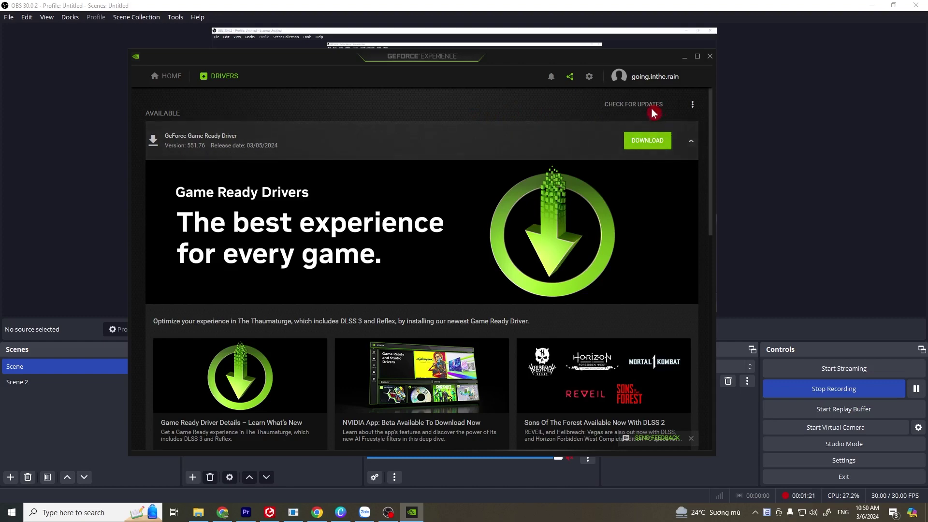
click(648, 142)
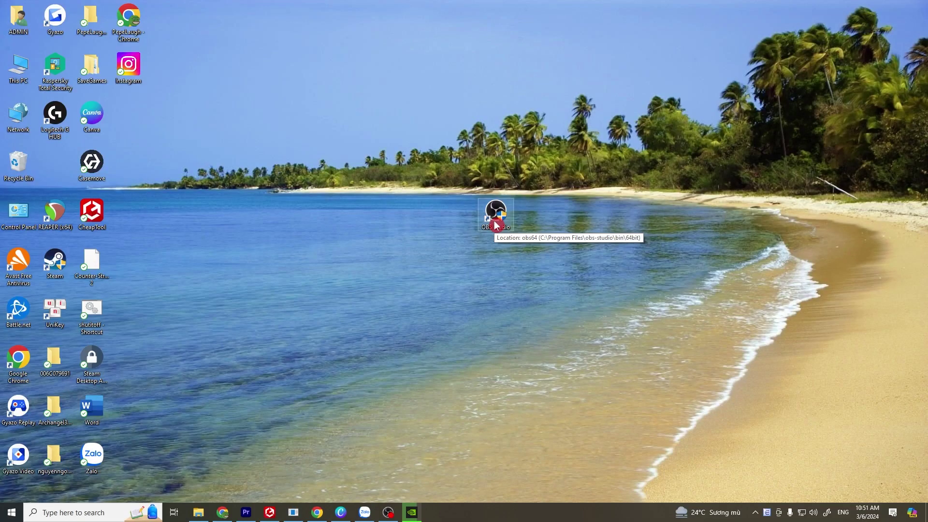
Step: Launch OBS Studio 30.0.2 via the desktop shortcut's right-click menu
right_click(496, 225)
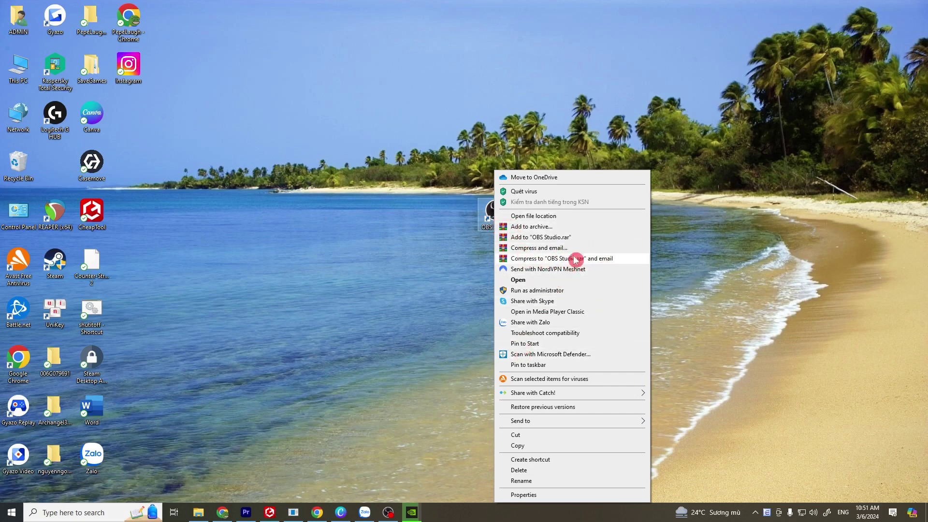
click(437, 280)
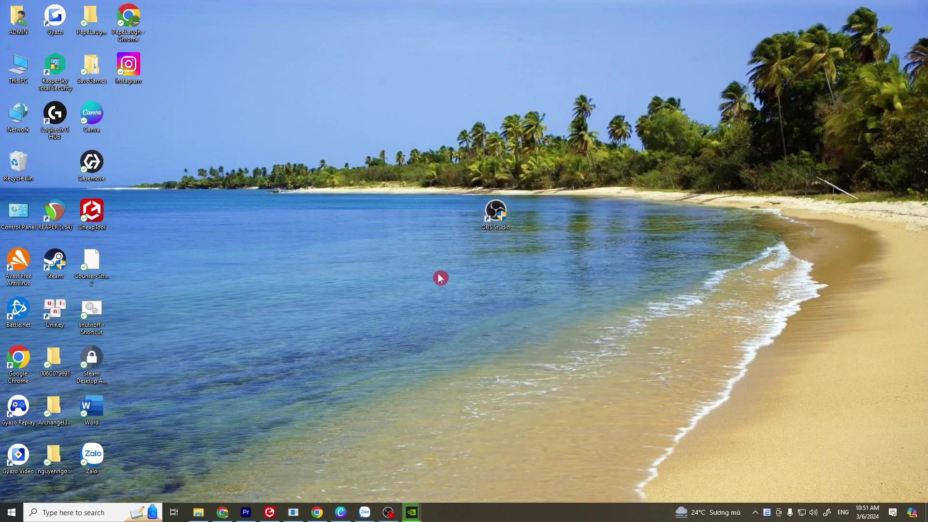
right_click(496, 227)
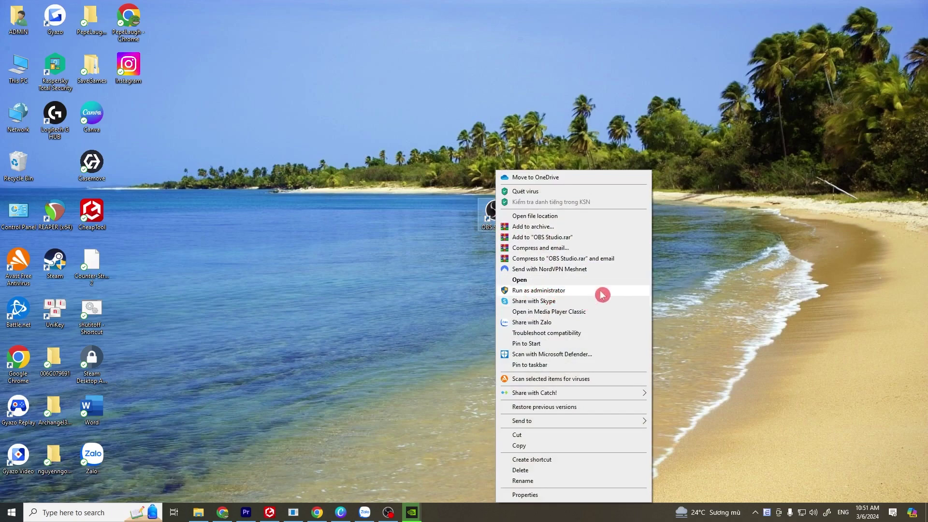
click(560, 285)
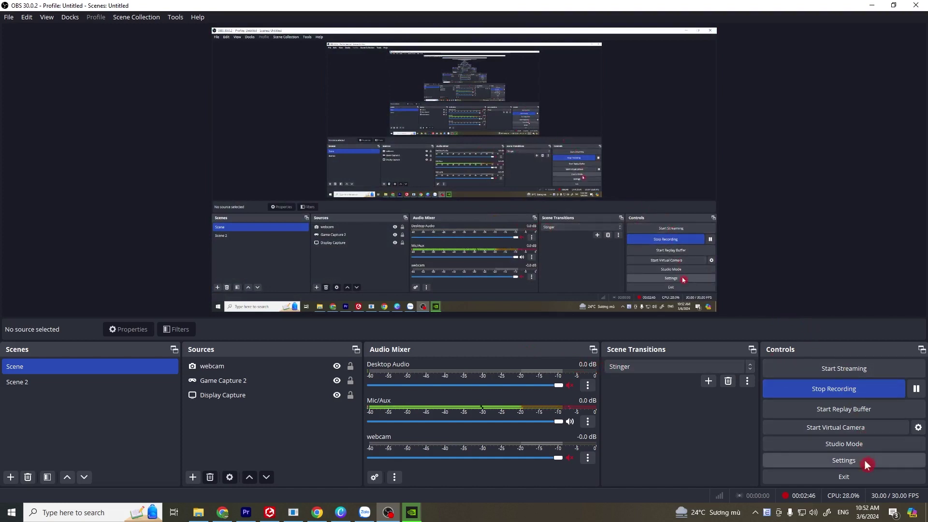
click(9, 17)
click(27, 64)
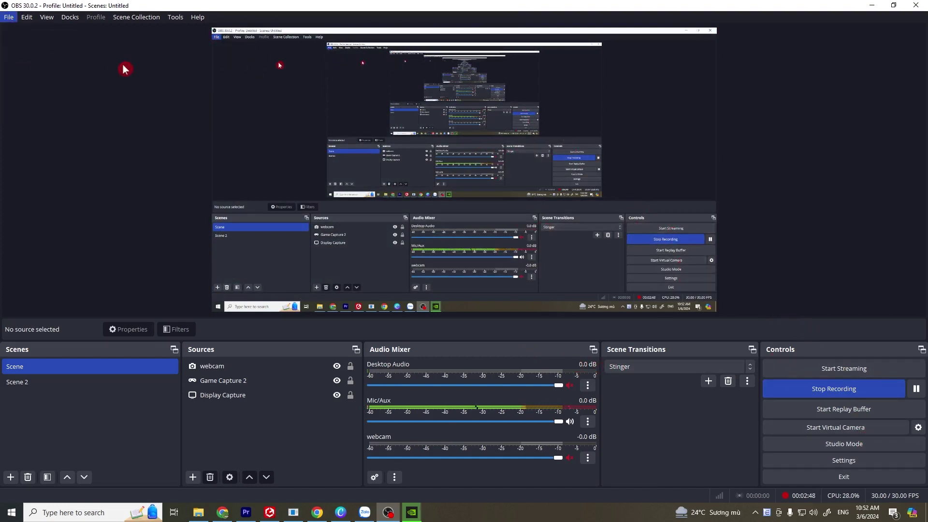
click(271, 125)
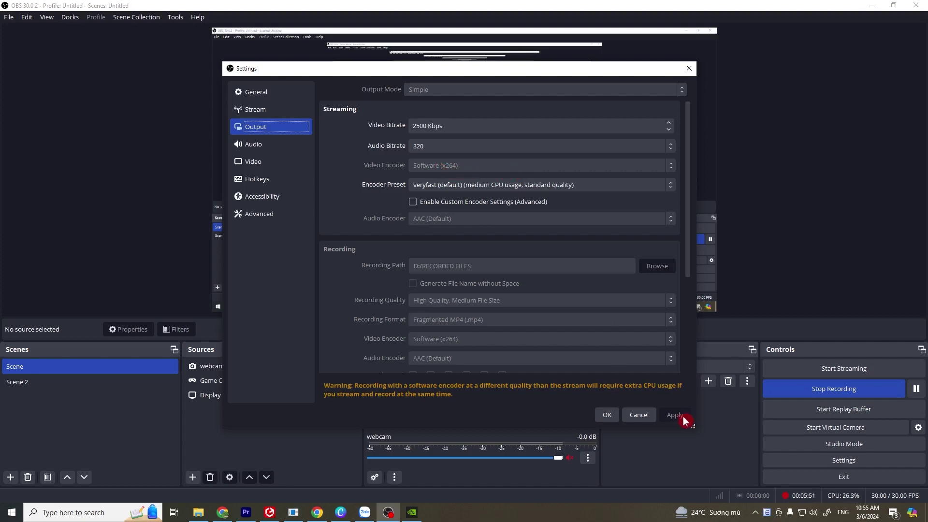
click(606, 415)
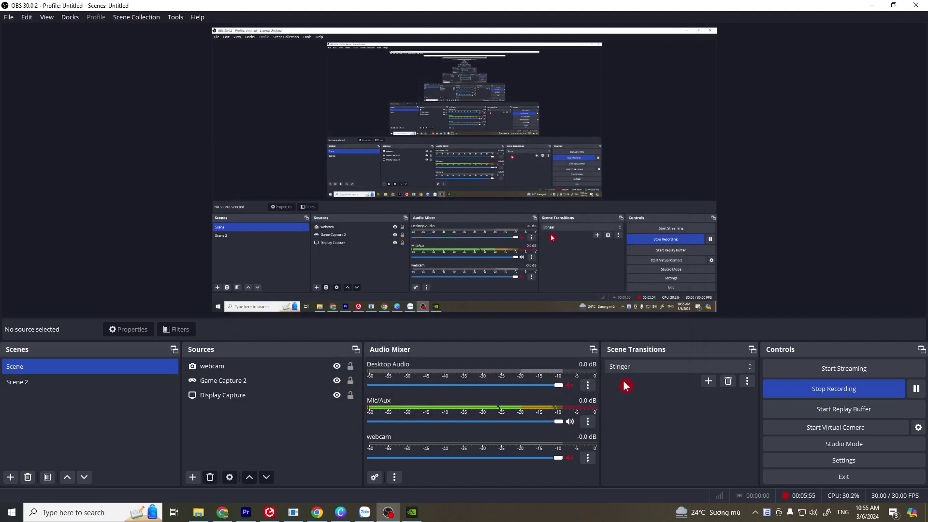
click(773, 460)
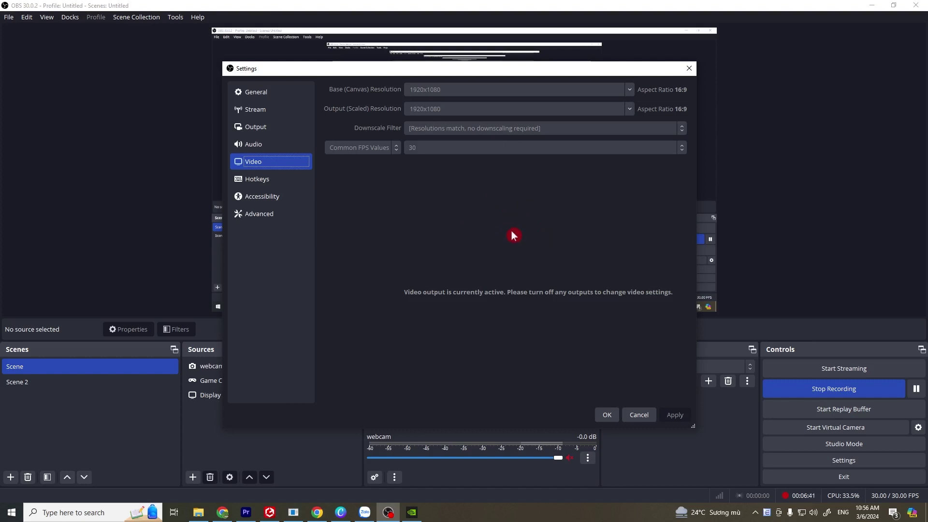
key(Escape)
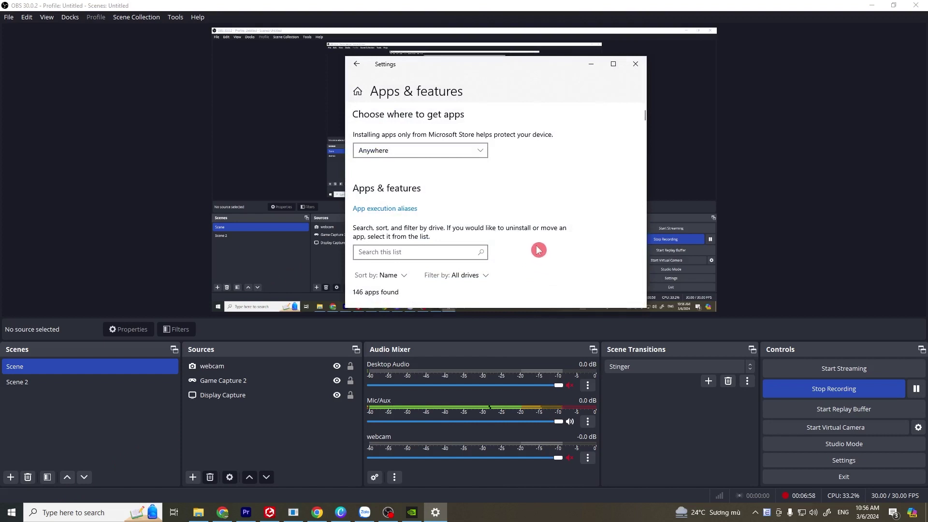
scroll(484, 228, down, 6)
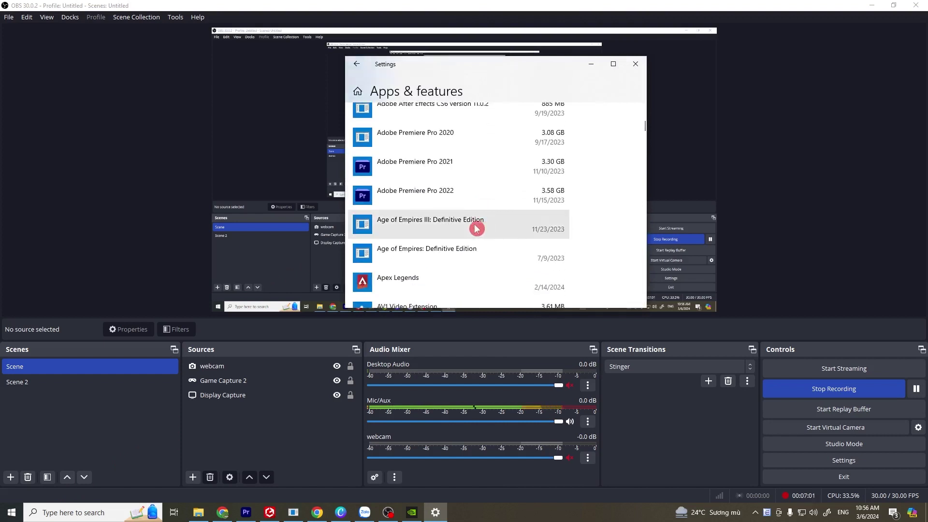
scroll(538, 249, down, 7)
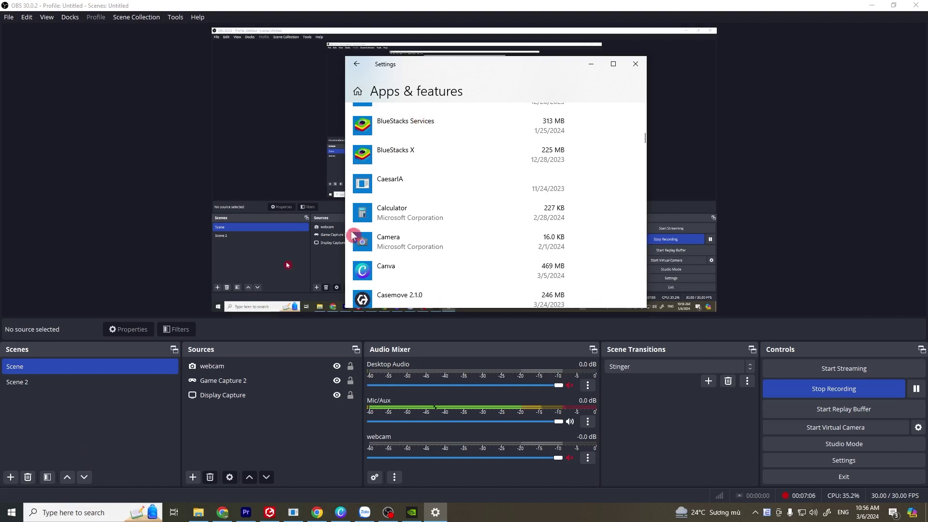
scroll(456, 227, down, 7)
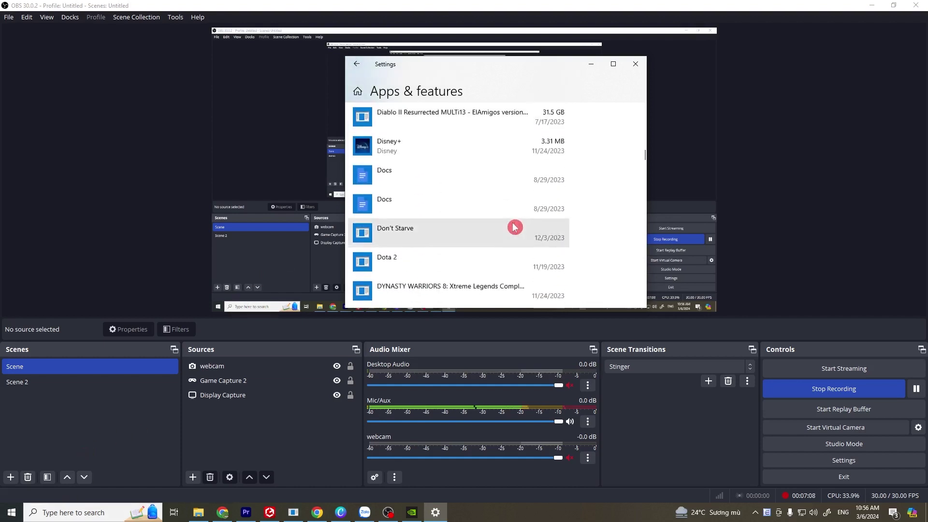
scroll(515, 227, down, 10)
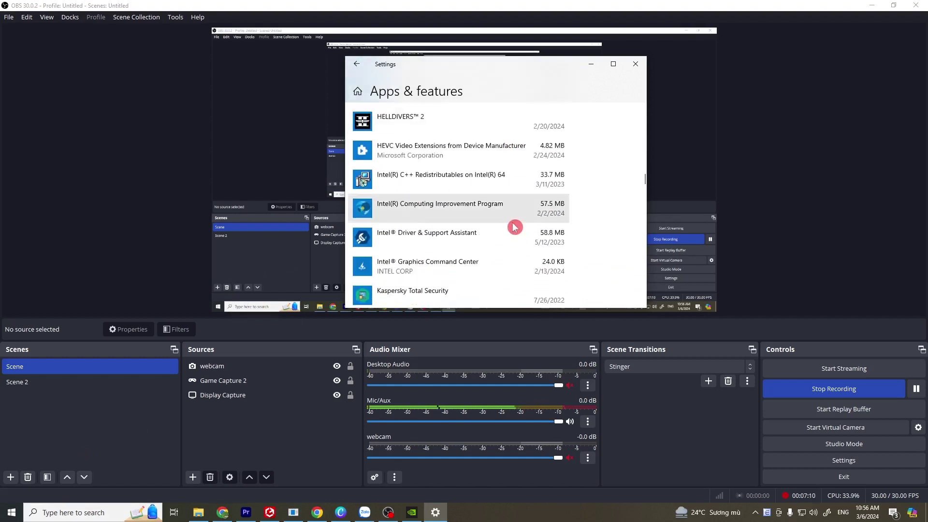
scroll(515, 227, down, 8)
click(491, 197)
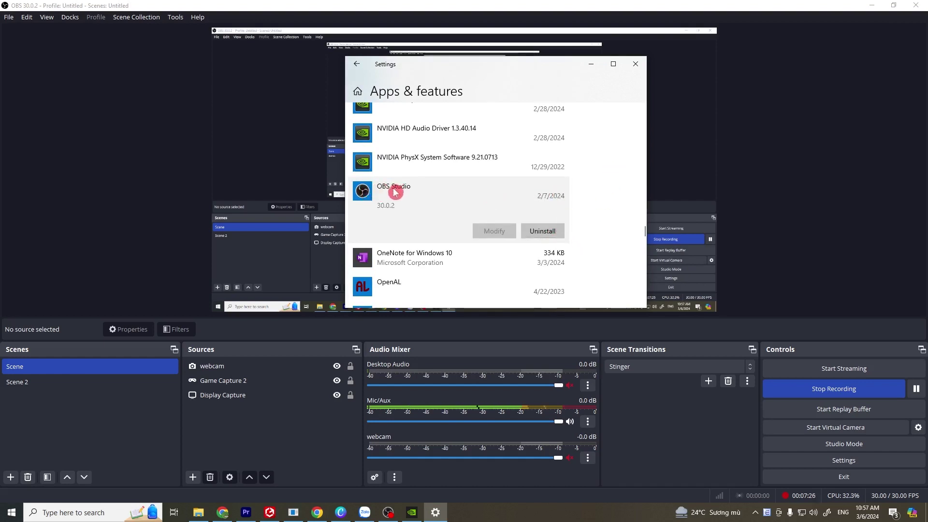
click(635, 63)
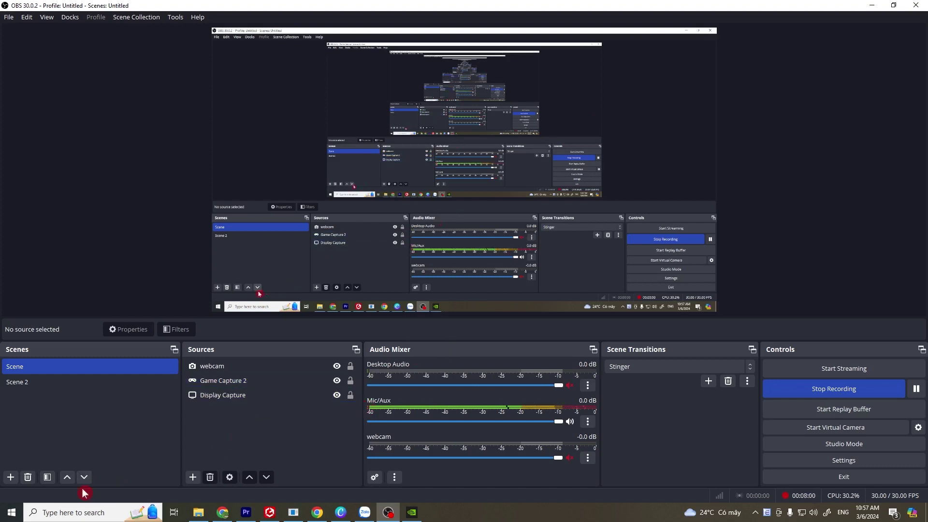
click(81, 512)
text(d)
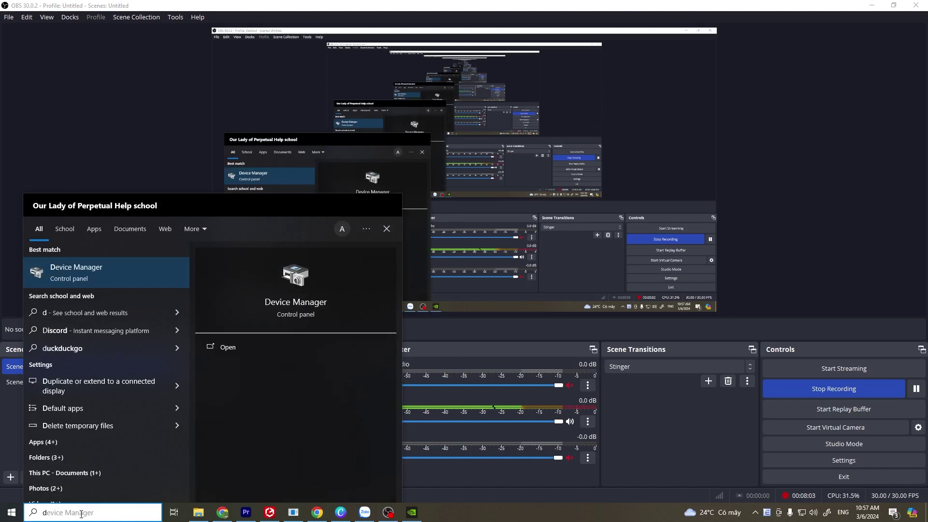
text(evice)
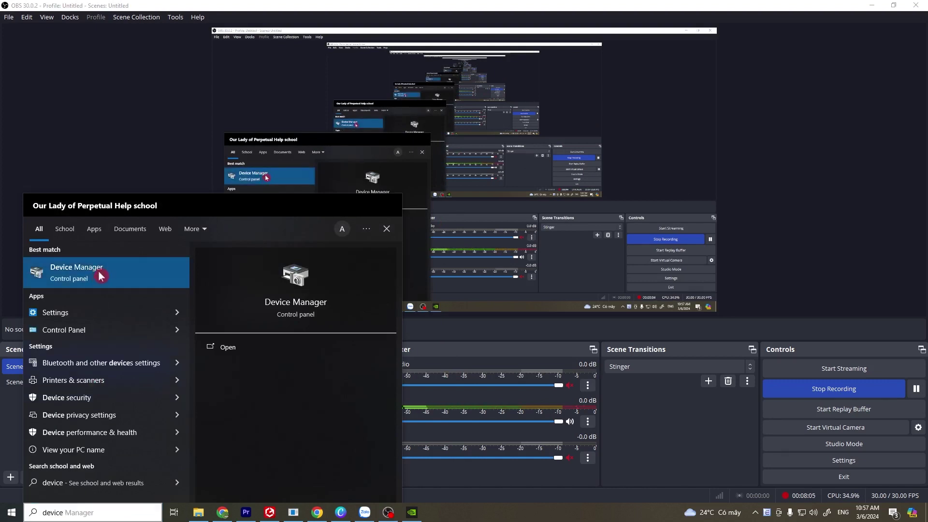
click(98, 271)
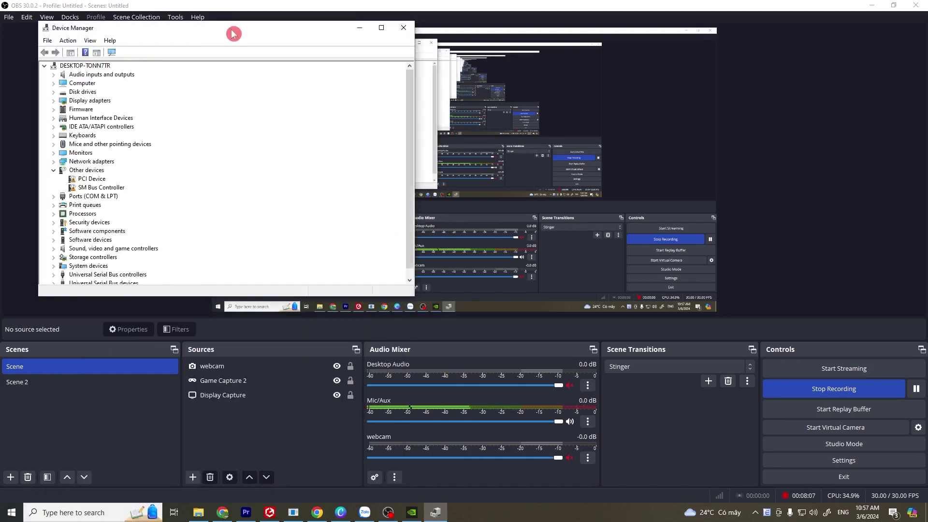
drag(234, 34, 505, 51)
double_click(333, 117)
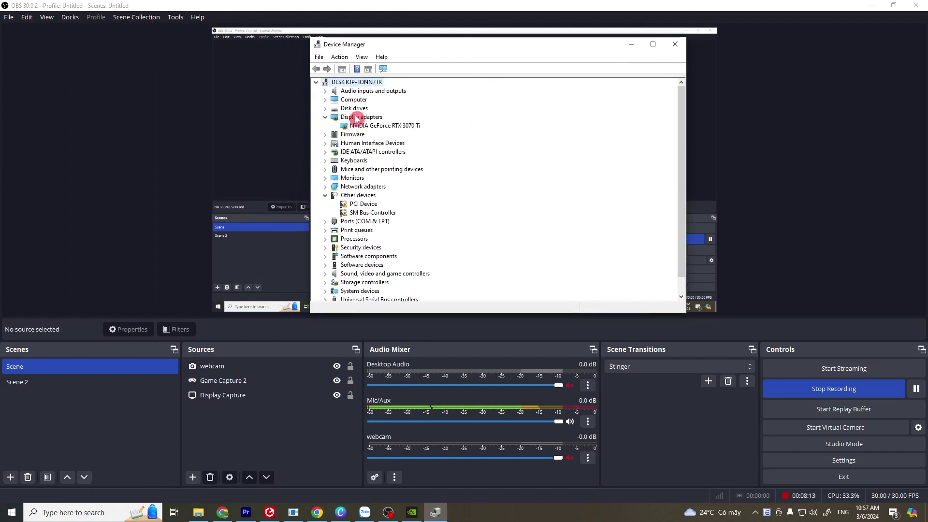
right_click(396, 125)
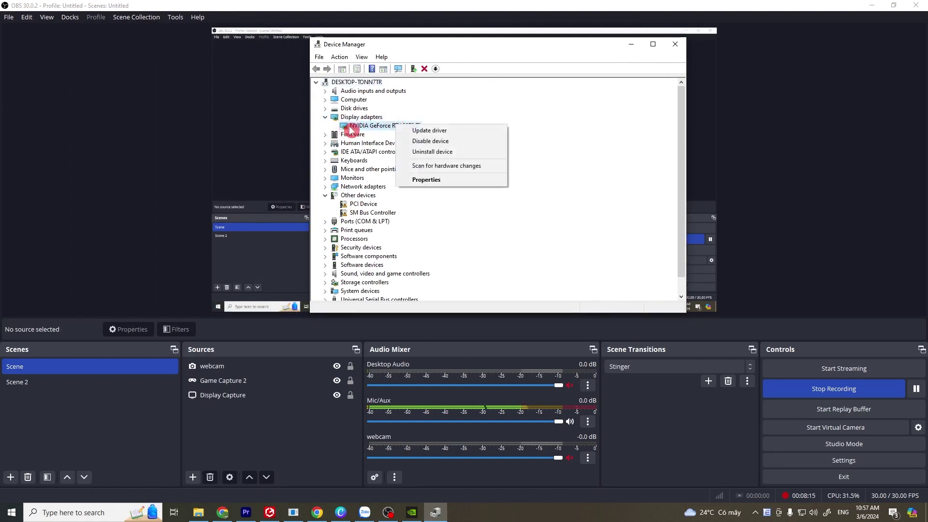
click(440, 181)
click(444, 89)
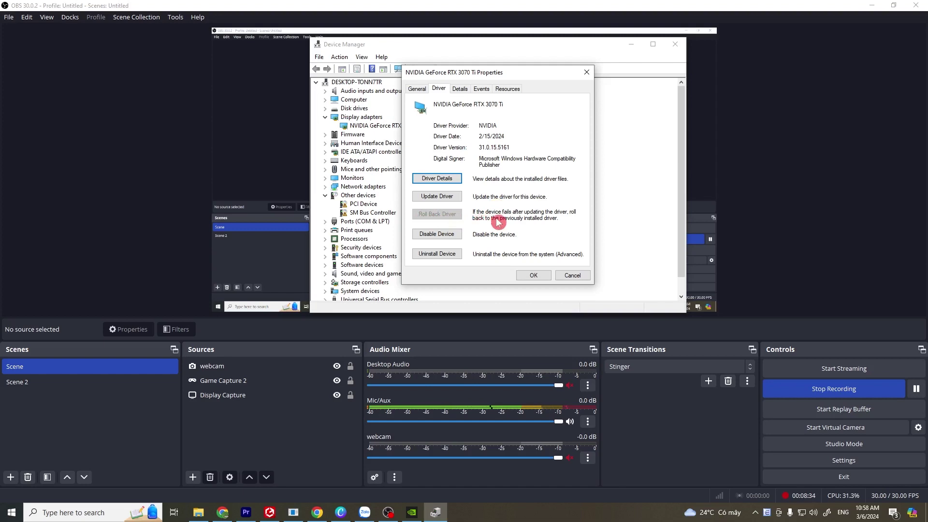
click(534, 275)
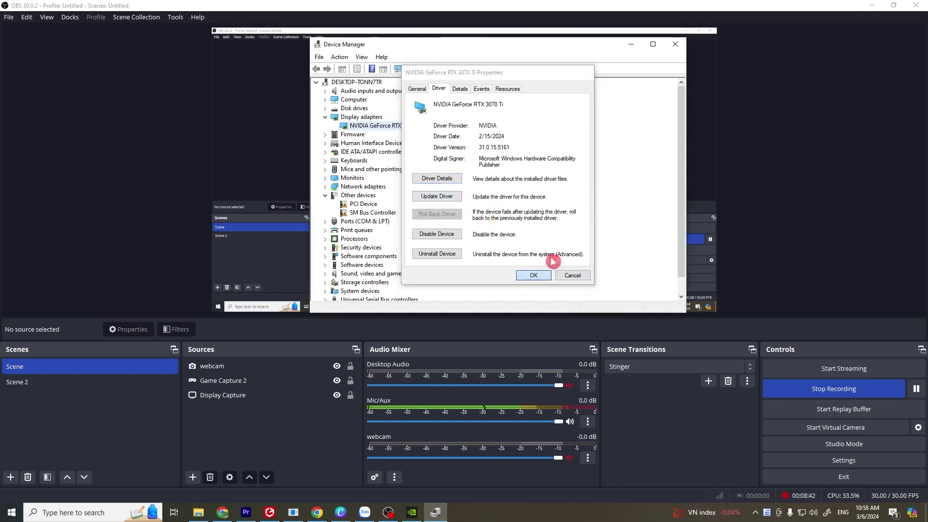
click(676, 44)
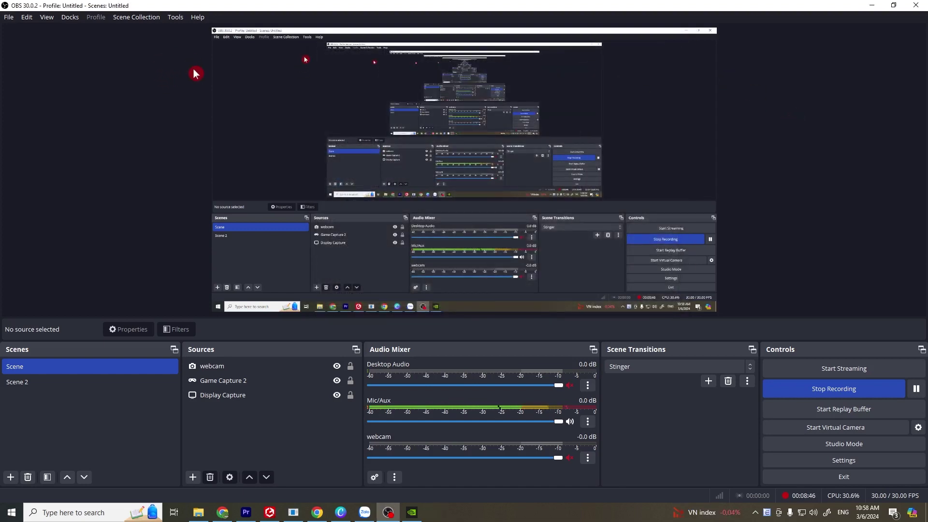
Step: Open the obs-studio logs folder via Help > Log Files > Show Log Files, positioning its window further left
click(198, 17)
mouse_move(251, 78)
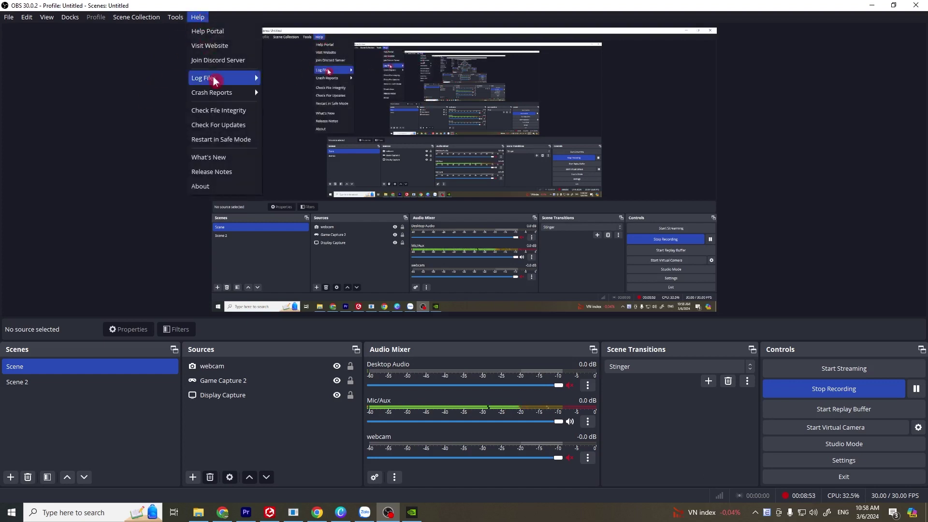
click(302, 78)
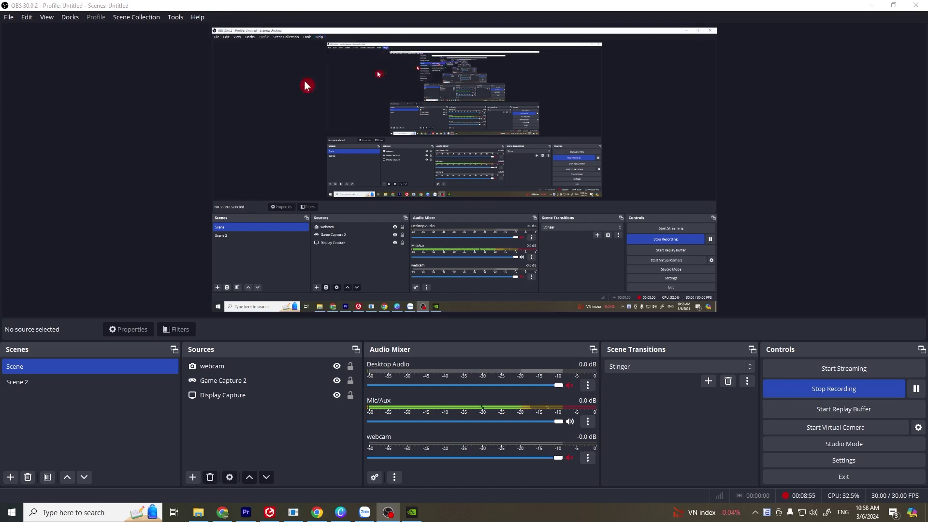
drag(806, 116, 579, 110)
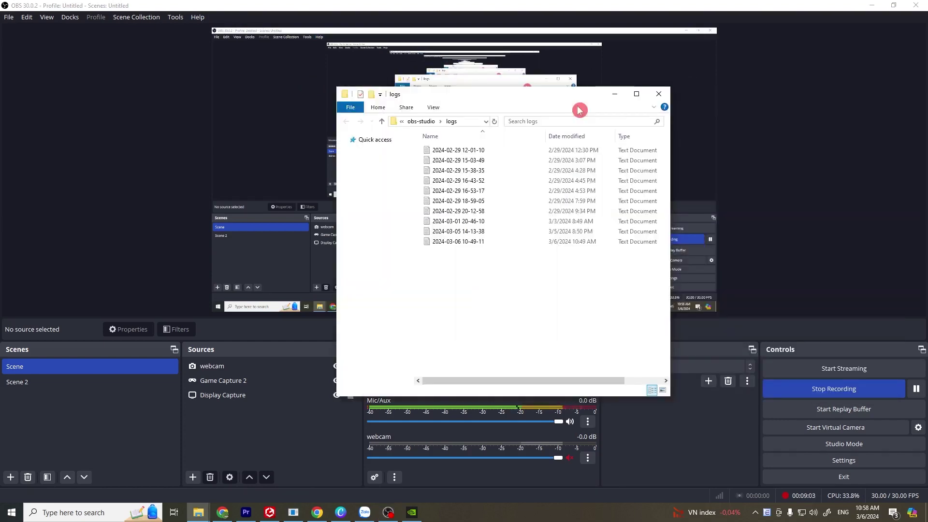